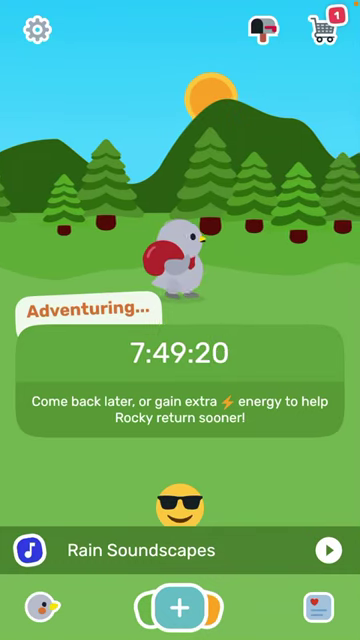
pyautogui.scroll(-5, 180, 300)
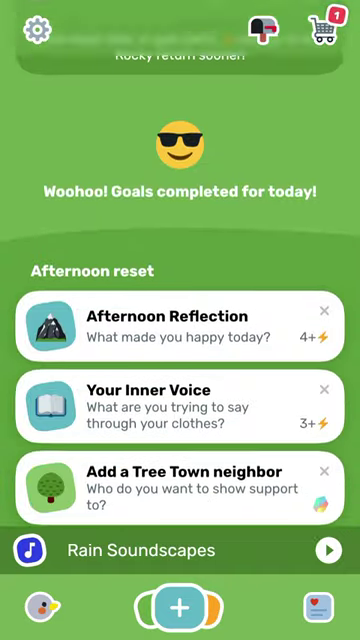
pyautogui.scroll(5, 180, 300)
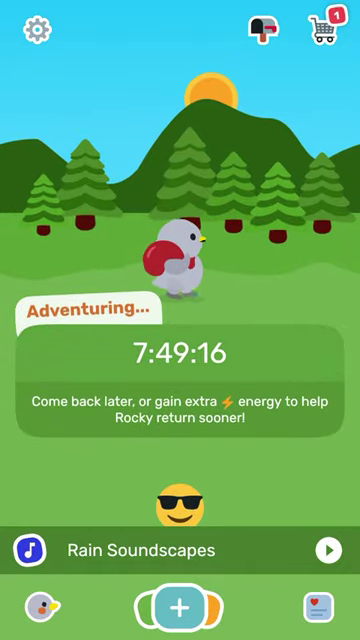
# Add the 'Avoid YouTube after 9PM' suggestion as a goal and reopen today's goal editor.
pyautogui.click(180, 607)
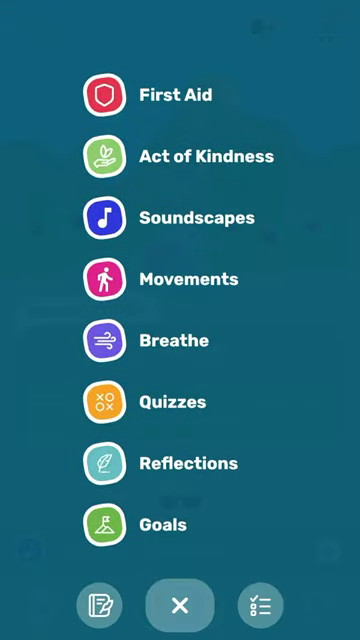
pyautogui.click(150, 524)
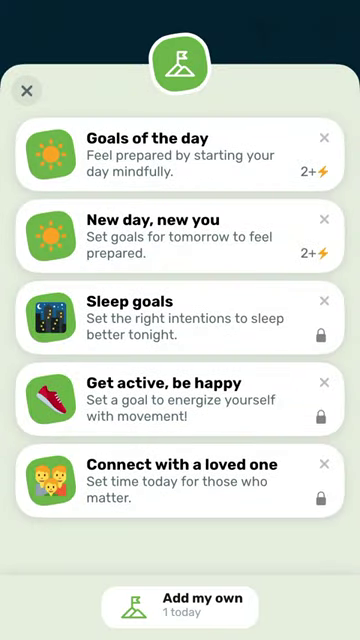
pyautogui.click(150, 155)
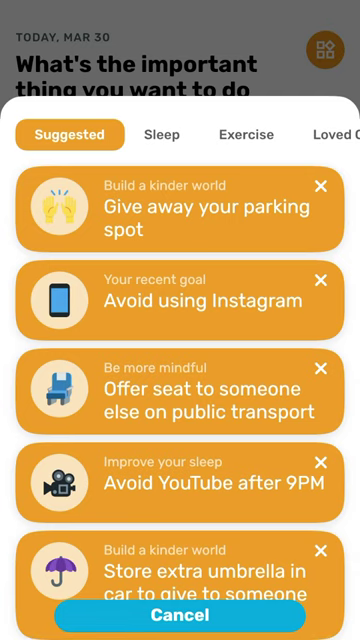
pyautogui.click(214, 483)
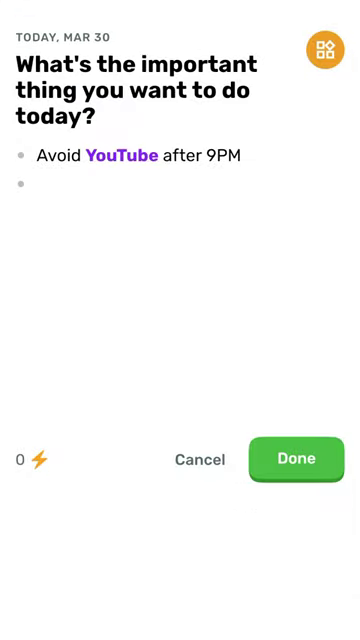
pyautogui.click(296, 459)
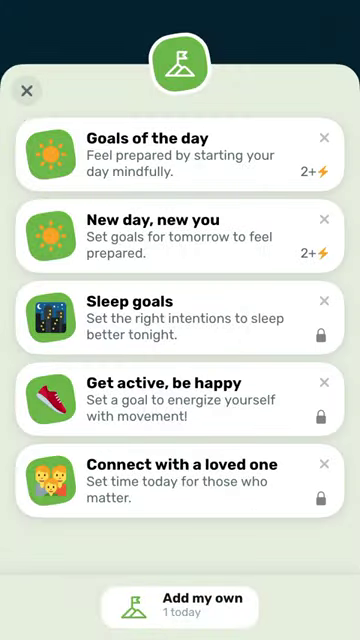
pyautogui.click(27, 90)
pyautogui.click(180, 605)
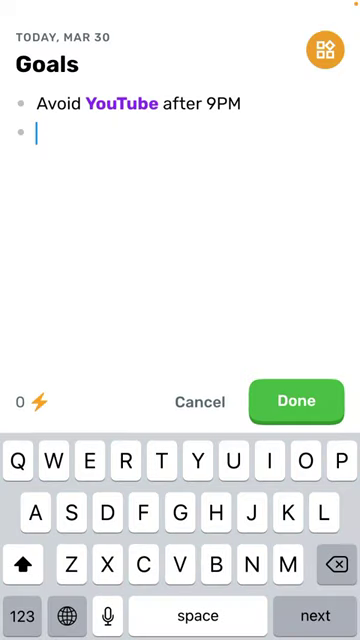
pyautogui.write('Run')
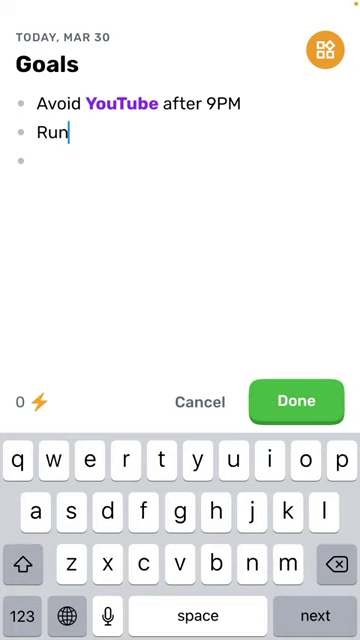
# Enter 'Run' and 'Go for a walk' as goals, save them, and skip reminders.
pyautogui.press('Return')
pyautogui.write('Go ')
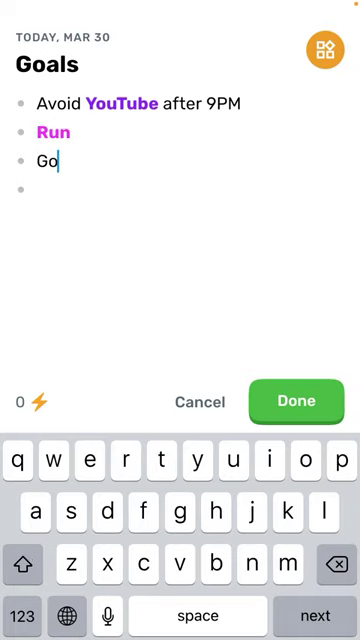
pyautogui.write('for a ')
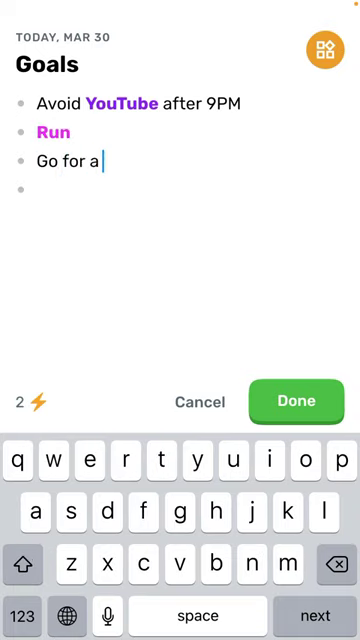
pyautogui.write('walk')
pyautogui.press('Return')
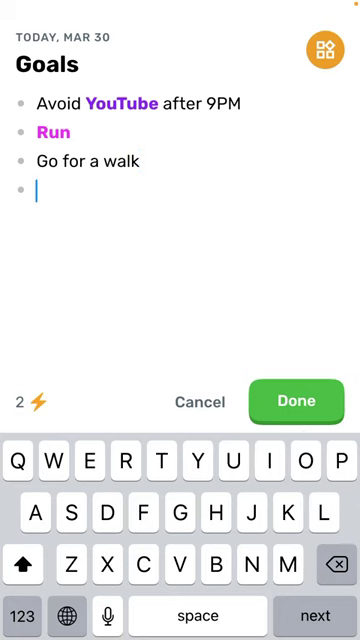
pyautogui.click(296, 401)
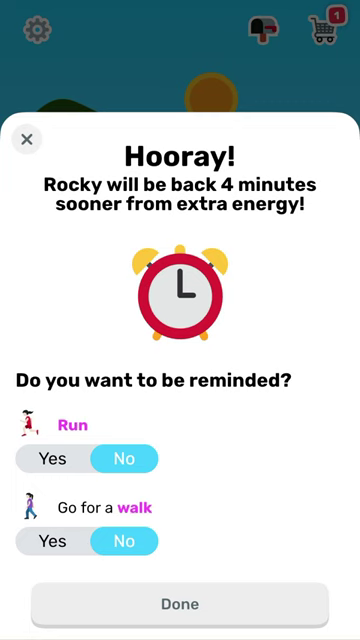
pyautogui.click(180, 604)
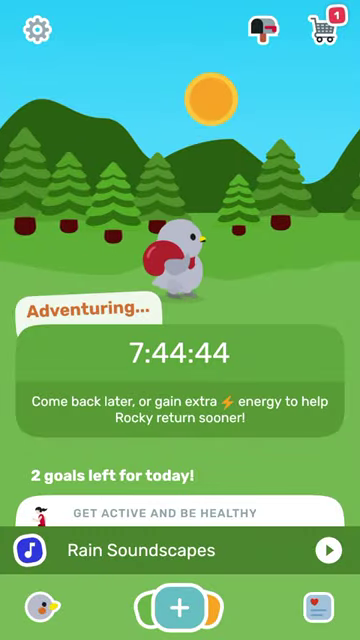
pyautogui.scroll(-5, 180, 350)
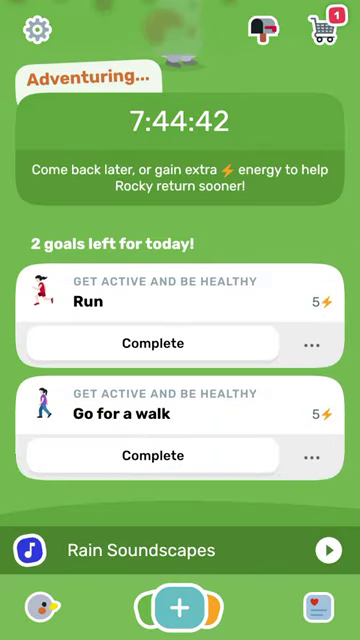
pyautogui.scroll(-3, 180, 350)
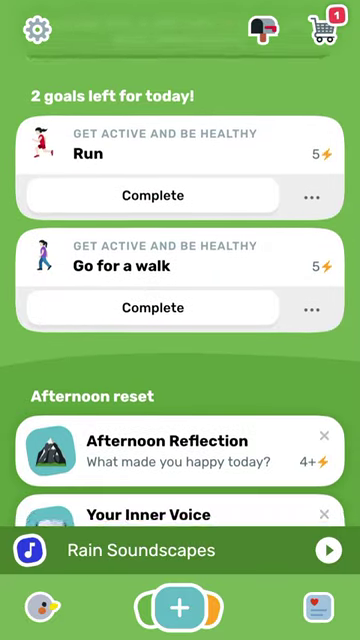
pyautogui.scroll(1, 180, 350)
# Complete the 'Go for a walk' goal card and dismiss the Hooray sheet.
pyautogui.click(153, 356)
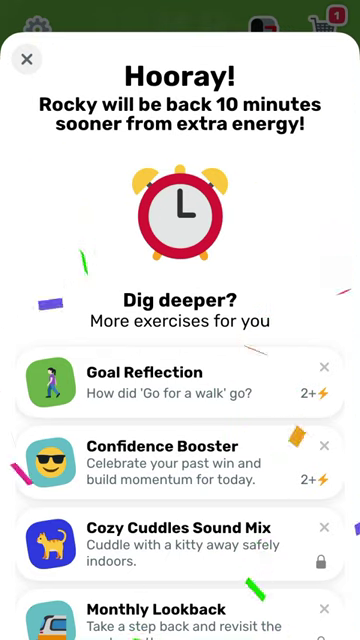
pyautogui.scroll(-3, 180, 400)
pyautogui.click(180, 601)
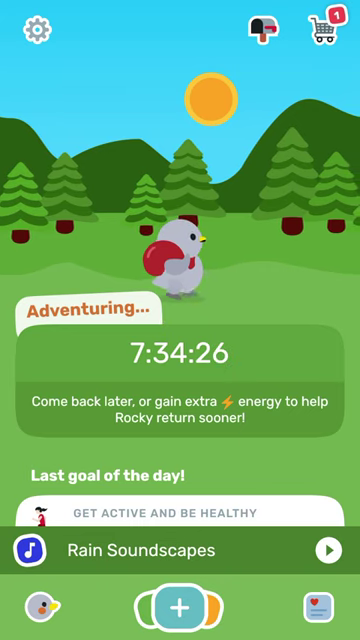
# Leave Finch via the app switcher and swipe to the Finch widget page.
pyautogui.moveTo(180, 630); pyautogui.dragTo(180, 400)
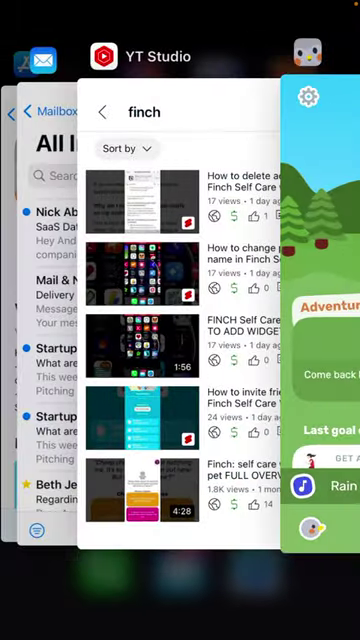
pyautogui.click(315, 357)
pyautogui.moveTo(180, 630); pyautogui.dragTo(180, 450)
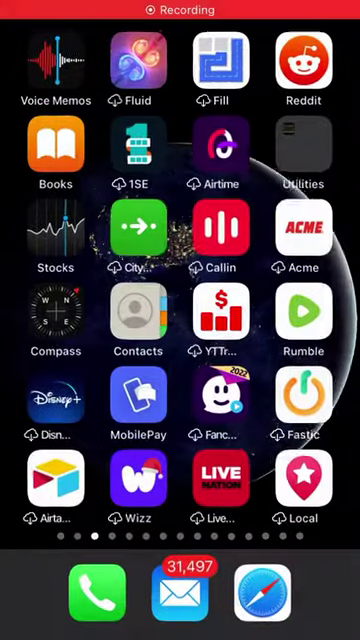
pyautogui.moveTo(300, 300); pyautogui.dragTo(60, 300)
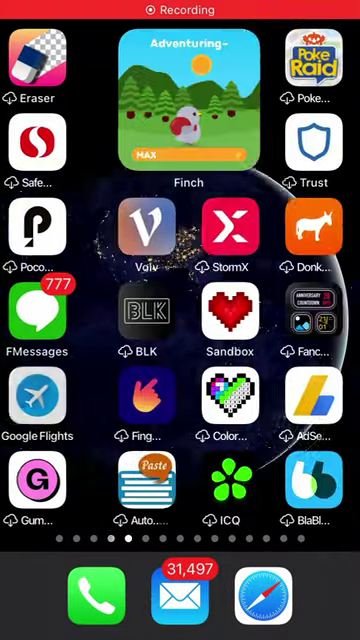